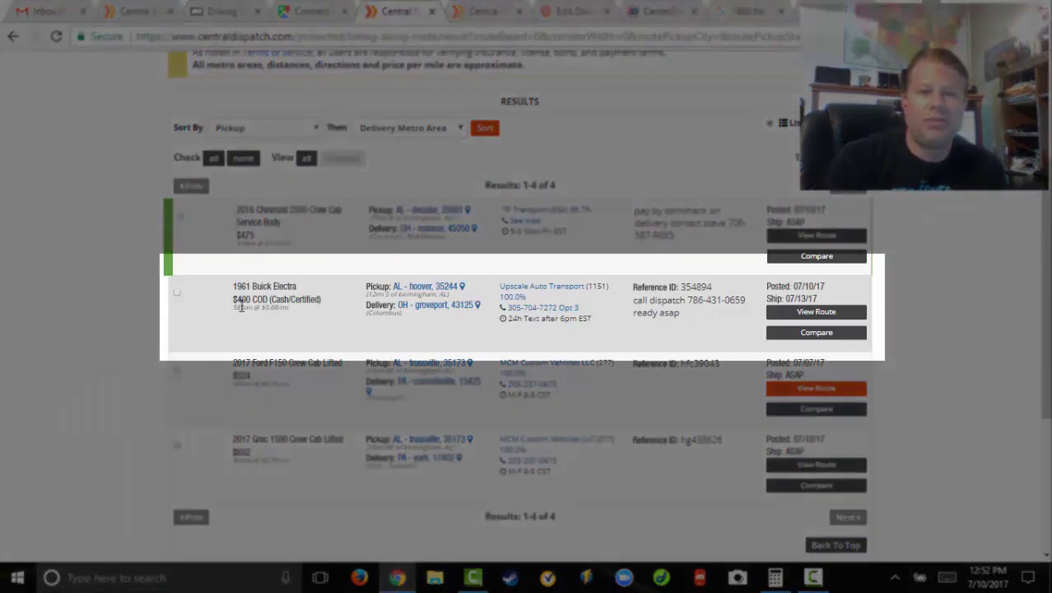
Copy the vehicle name of the Hoover, AL load and run a Google search for "1961 Buick Electra" in a new tab.
drag(233, 285, 318, 288)
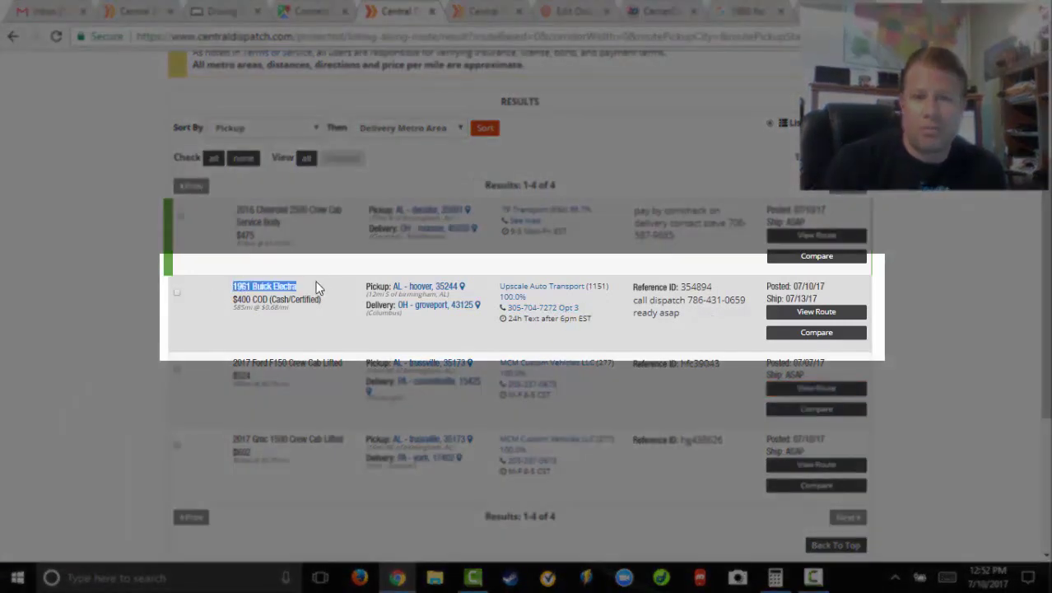
right_click(290, 280)
click(317, 291)
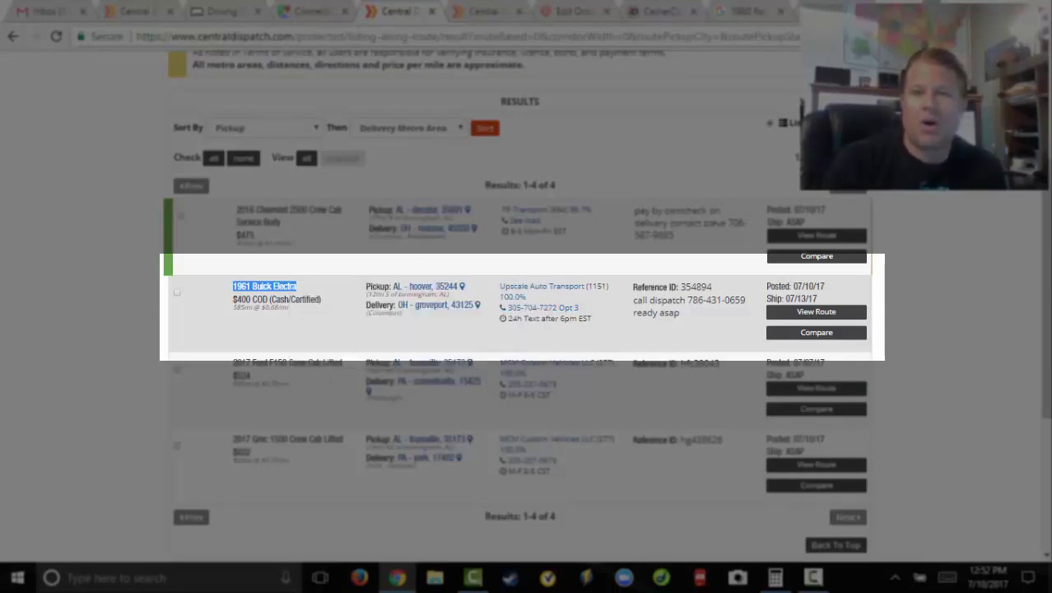
click(898, 12)
right_click(841, 37)
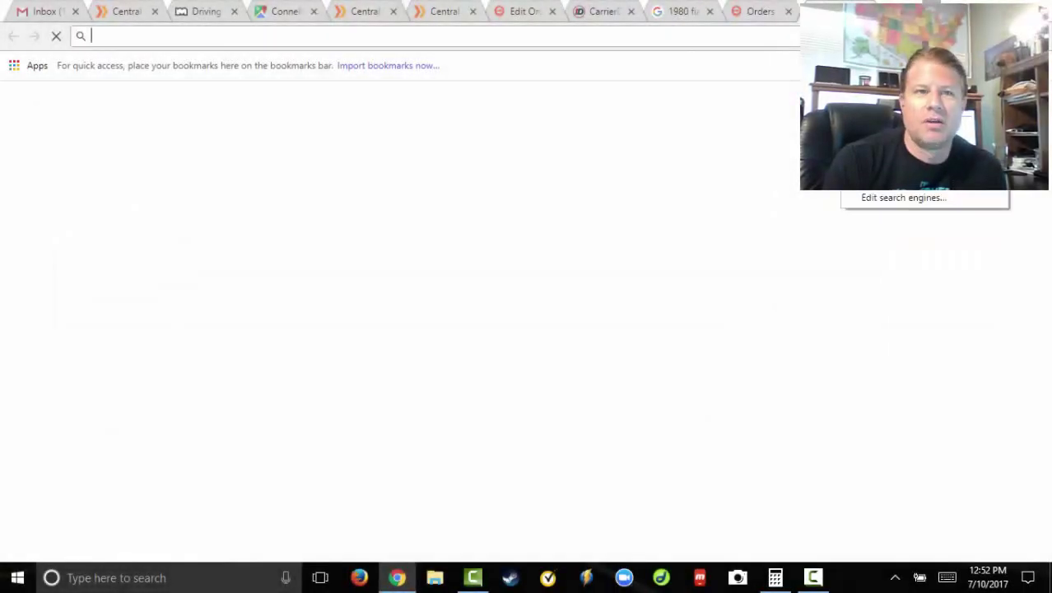
click(875, 110)
key(Return)
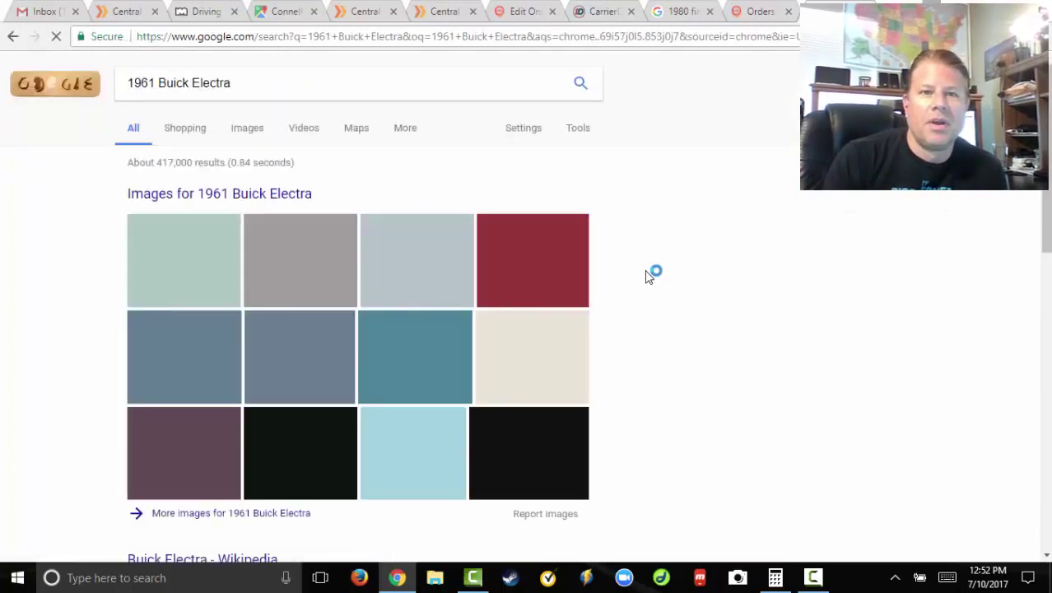
Open the turquoise 1961 Buick Electra picture from the search results and browse the other images of the car.
click(426, 354)
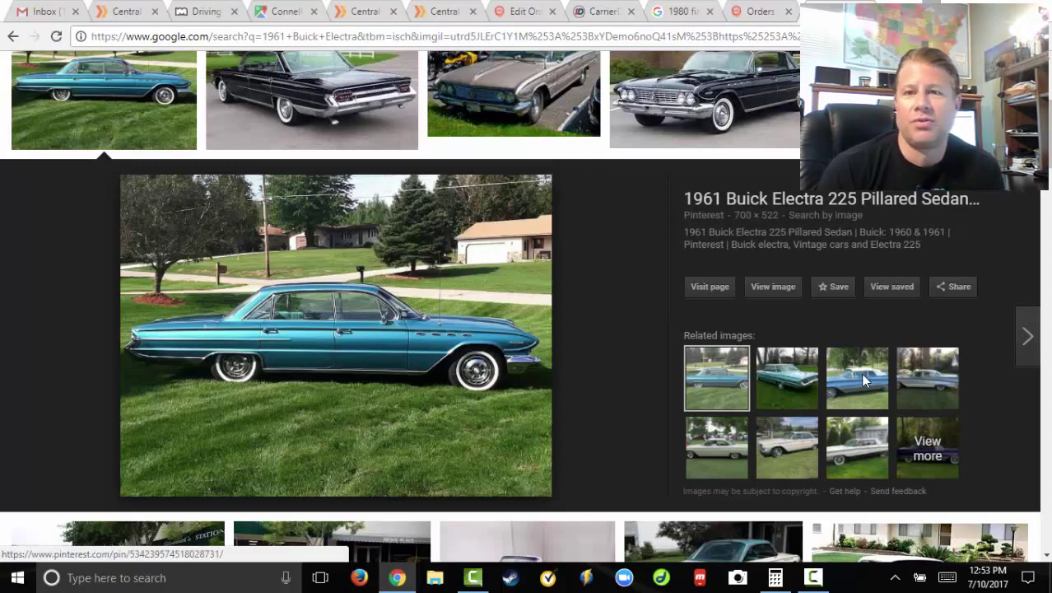
scroll(494, 292, down, 3)
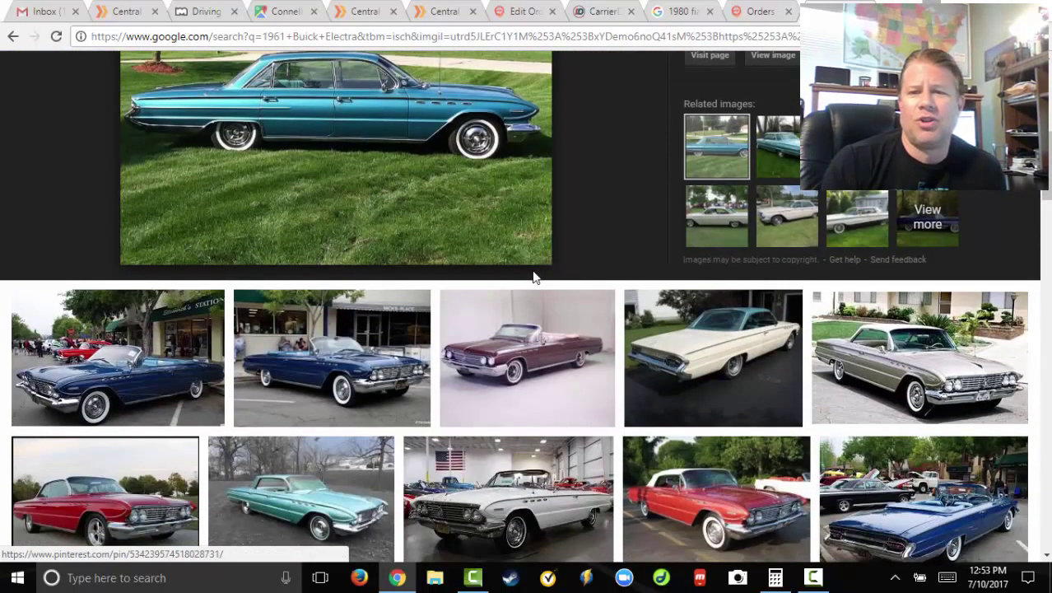
scroll(593, 272, up, 4)
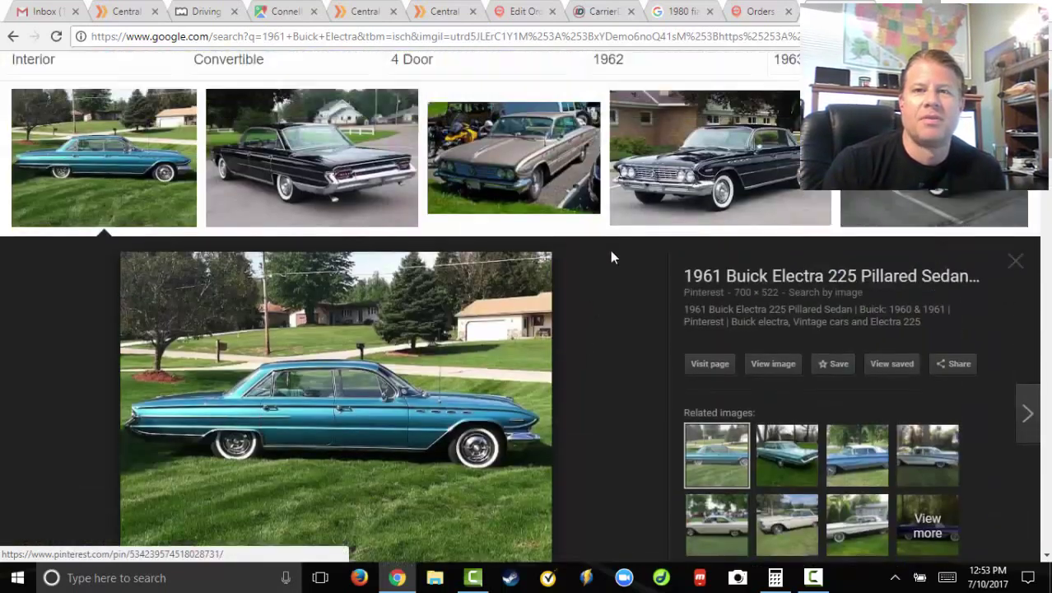
Return to the Central Dispatch results and examine the map route of the 1961 Buick Electra from Hoover, AL to Groveport, OH.
click(384, 13)
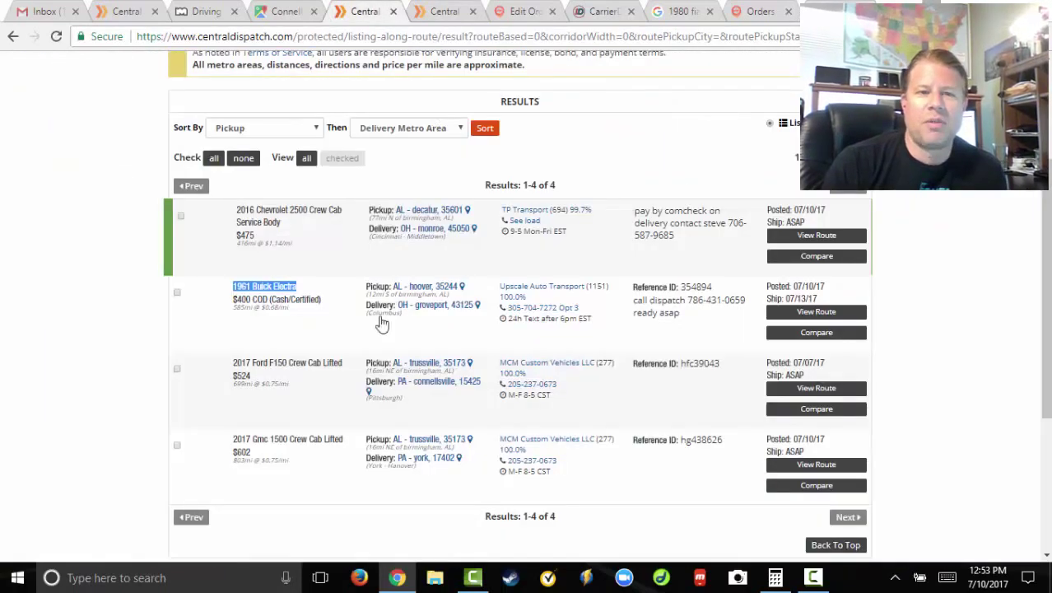
click(439, 338)
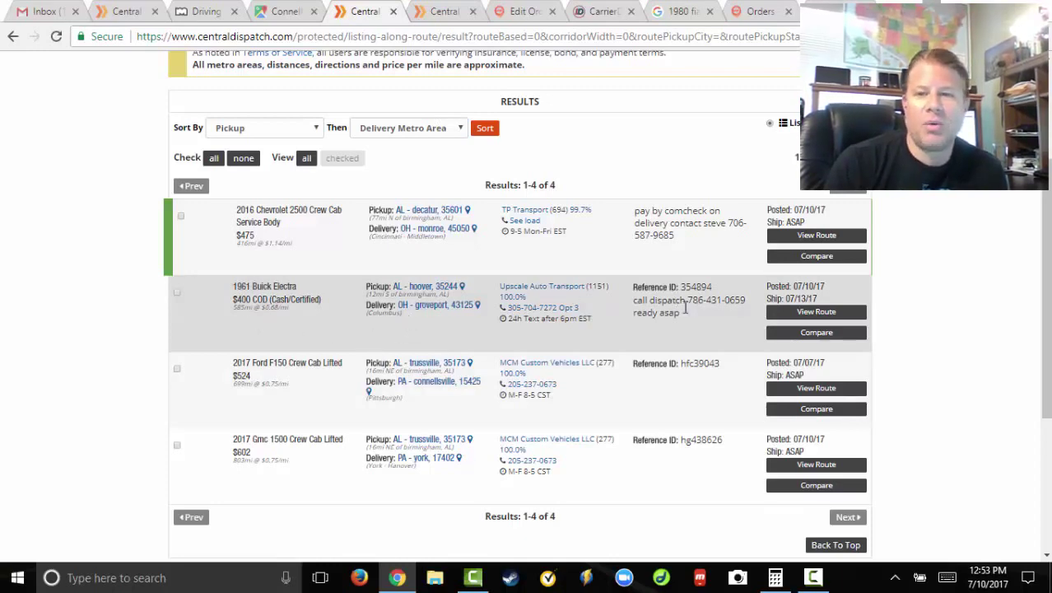
click(809, 311)
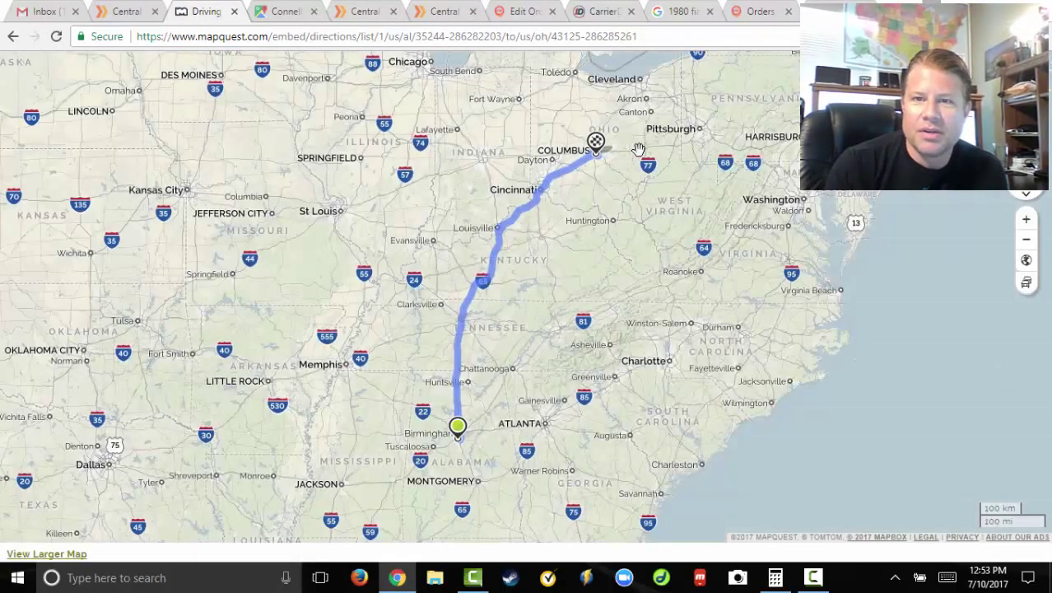
scroll(687, 169, up, 2)
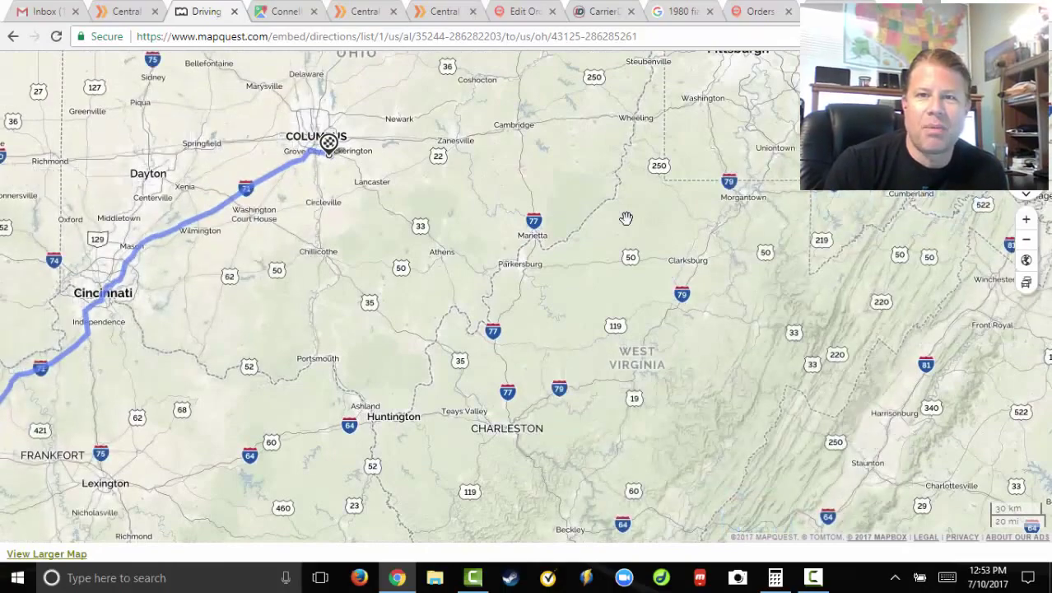
scroll(608, 206, down, 1)
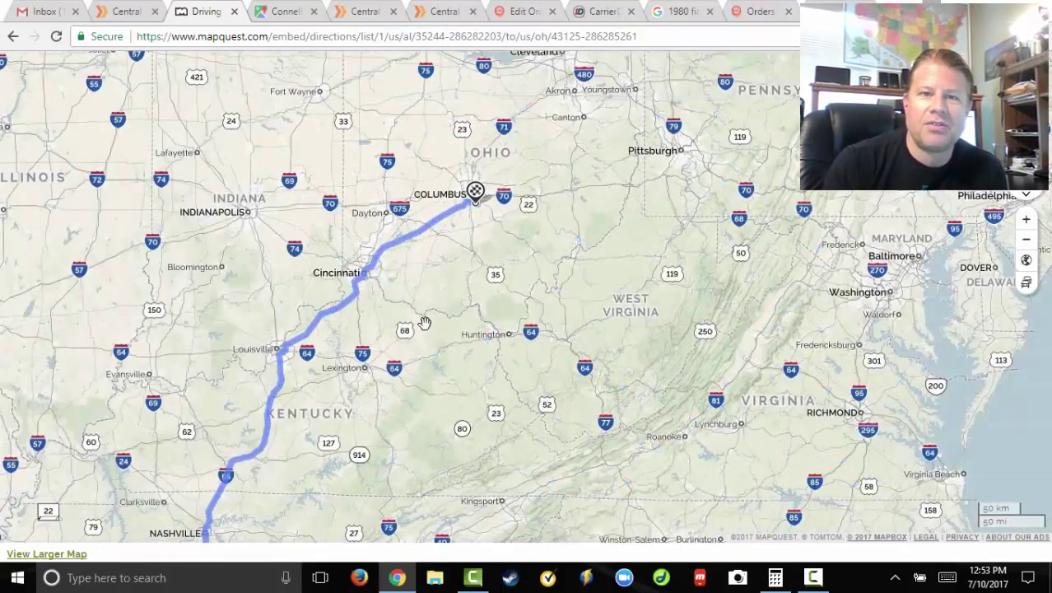
drag(425, 322, 537, 146)
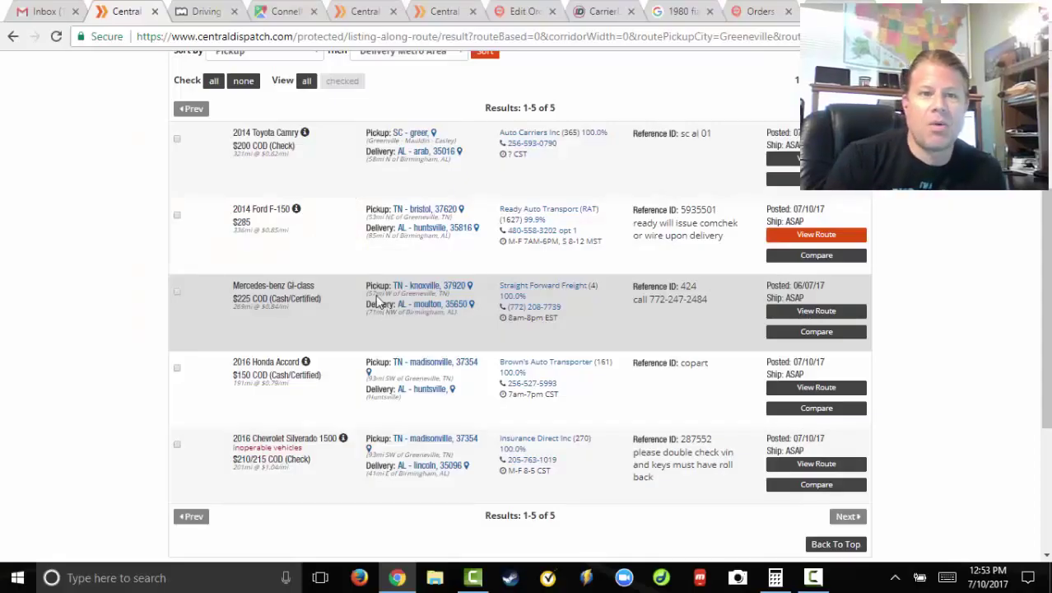
click(363, 12)
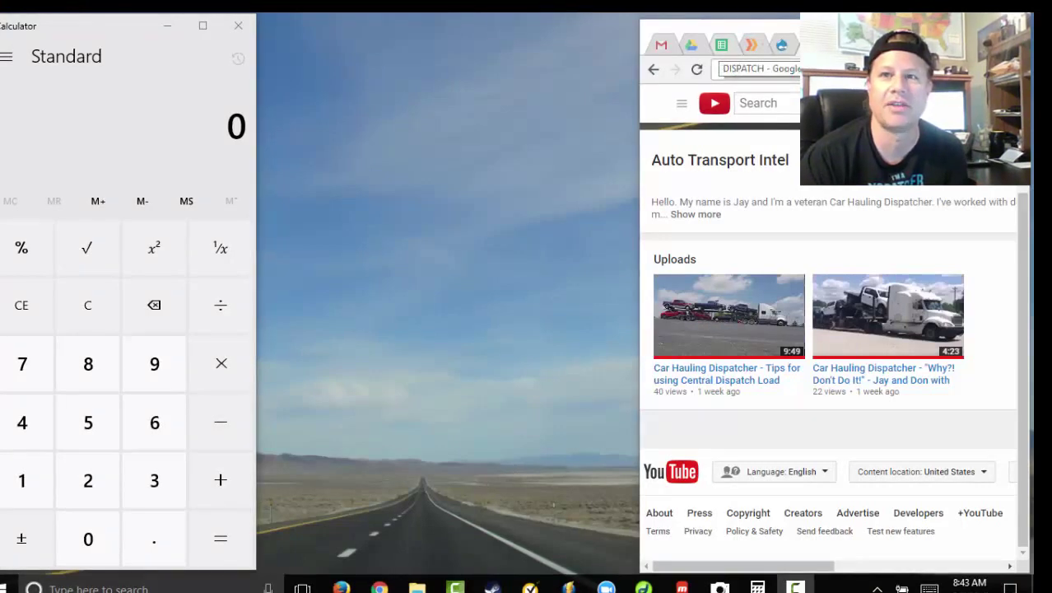
Open the DISPATCH spreadsheet and enter the date 7/7 in the first column, two rows below the grey divider.
click(721, 46)
click(977, 27)
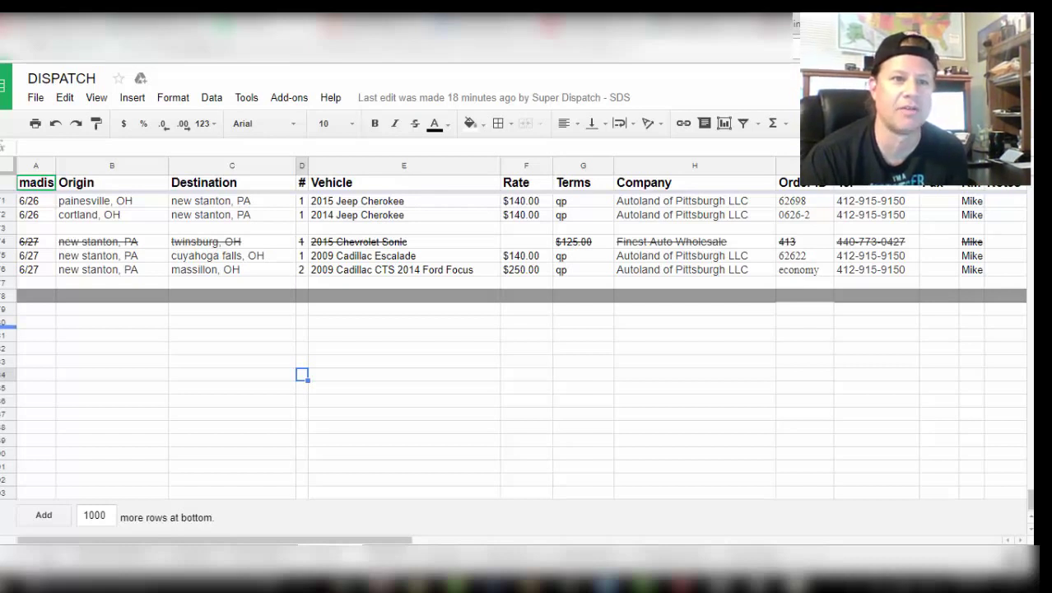
click(36, 322)
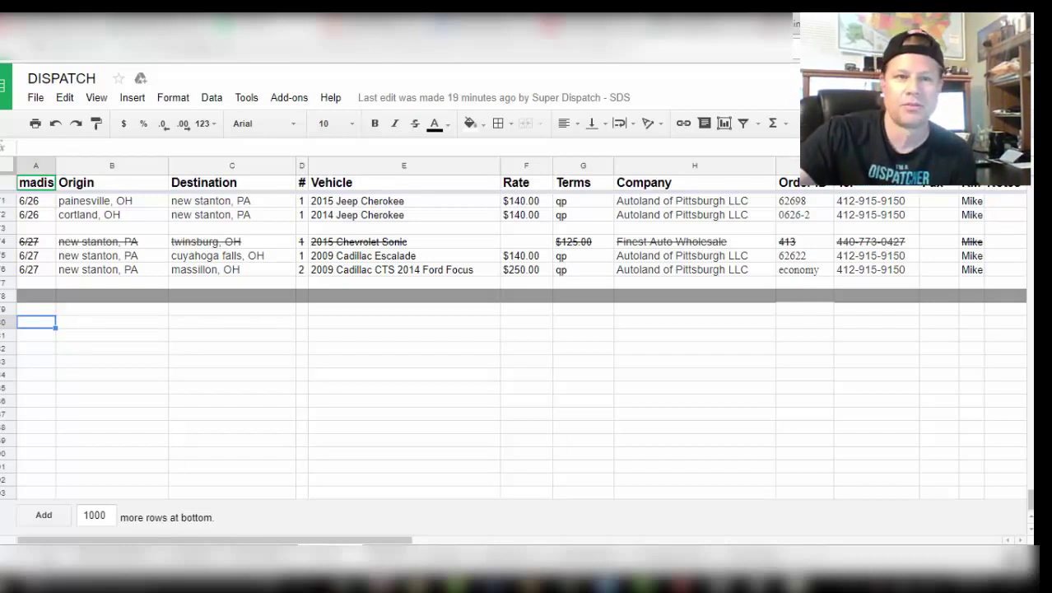
text(7/7)
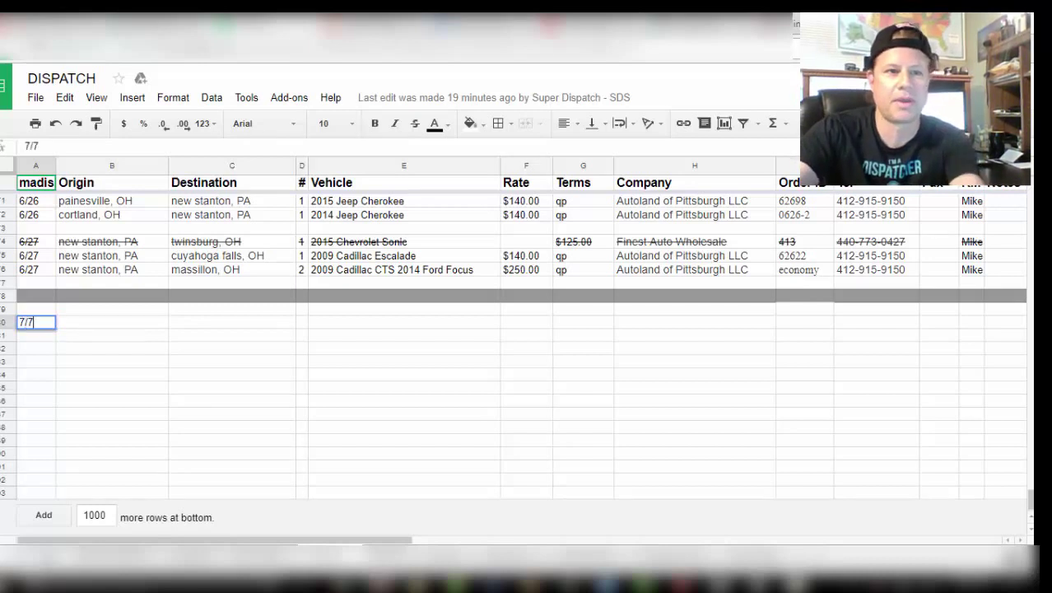
key(Return)
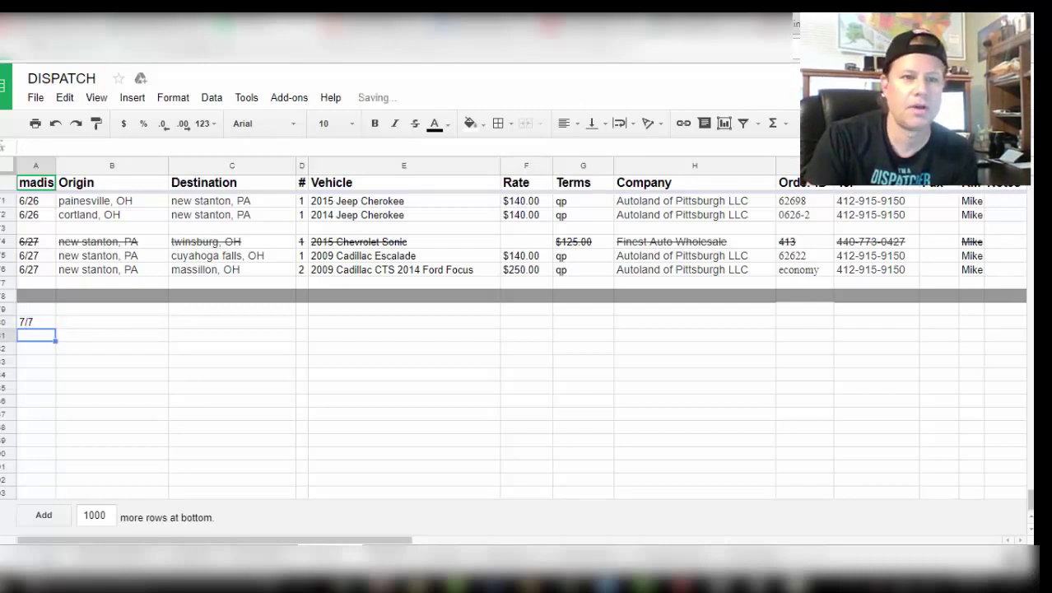
Enter Youngstown, OH as the origin in the 7/7 row.
click(112, 322)
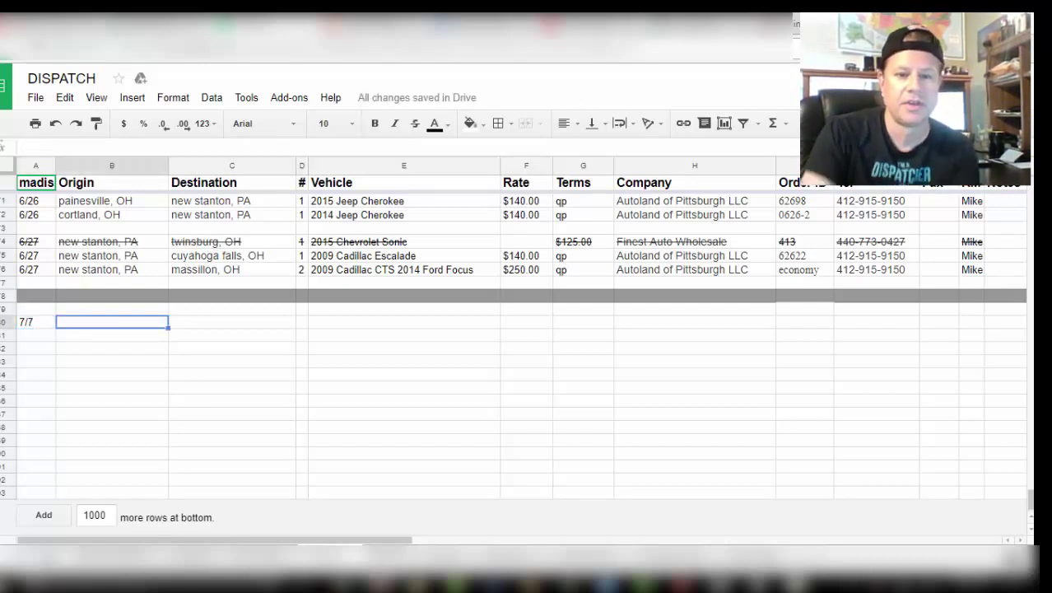
text(Youn)
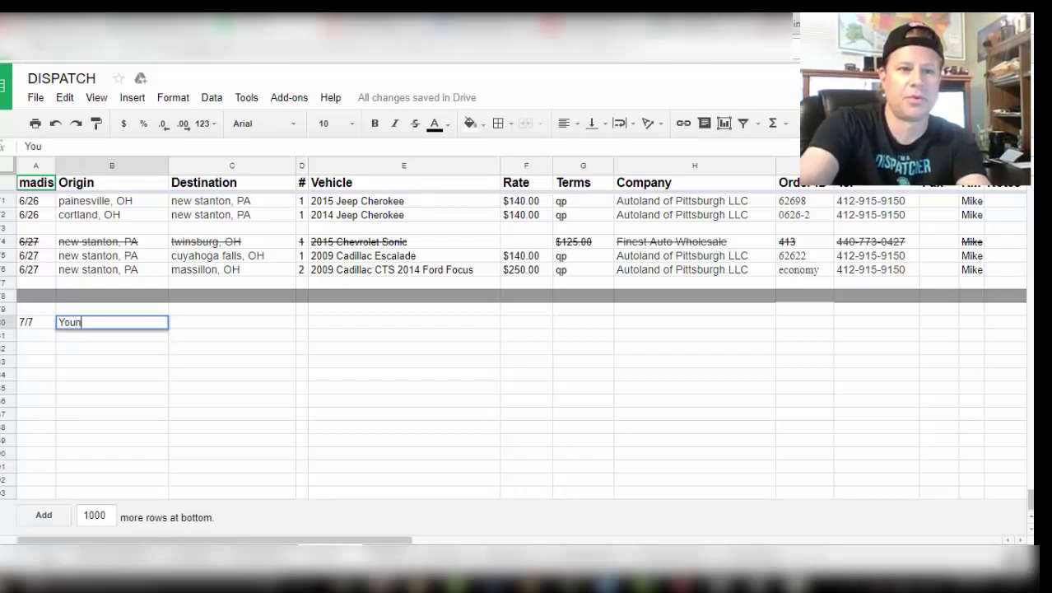
text(gs)
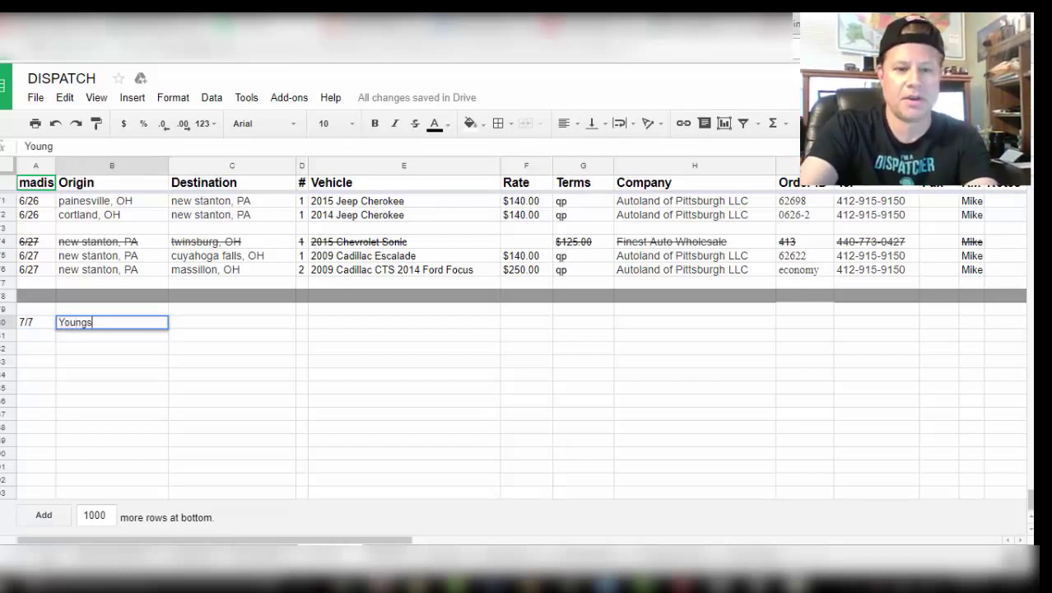
text(town, OH)
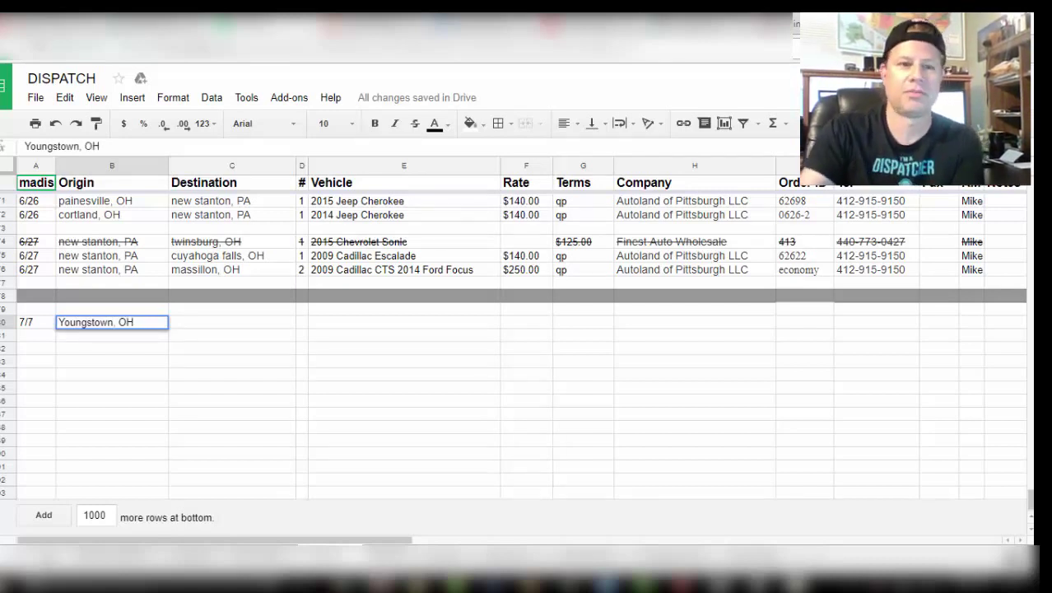
key(Return)
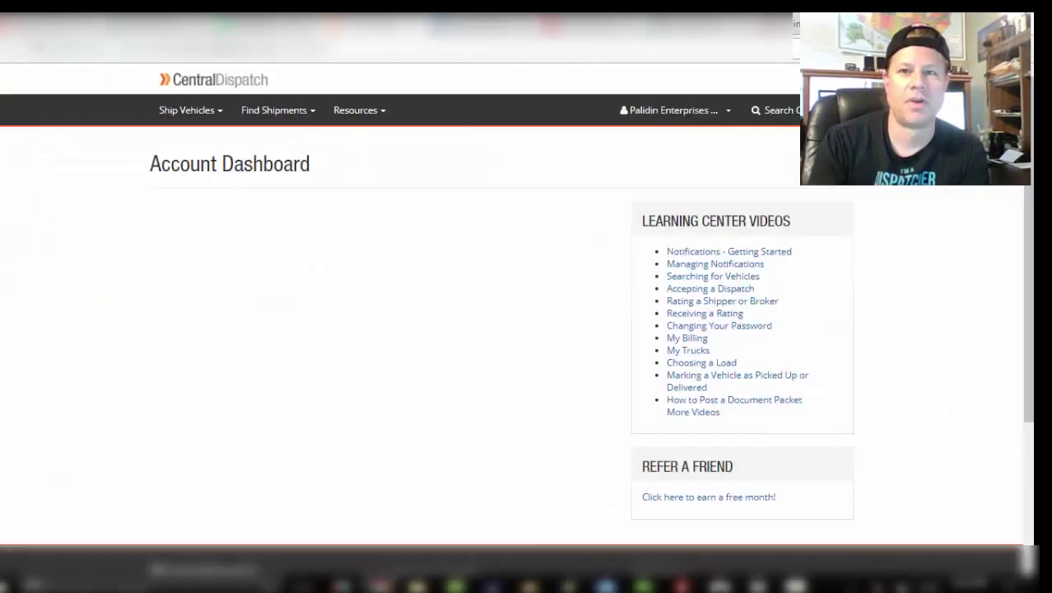
Open the list of shipments dispatched to the company's own account in Central Dispatch.
click(273, 109)
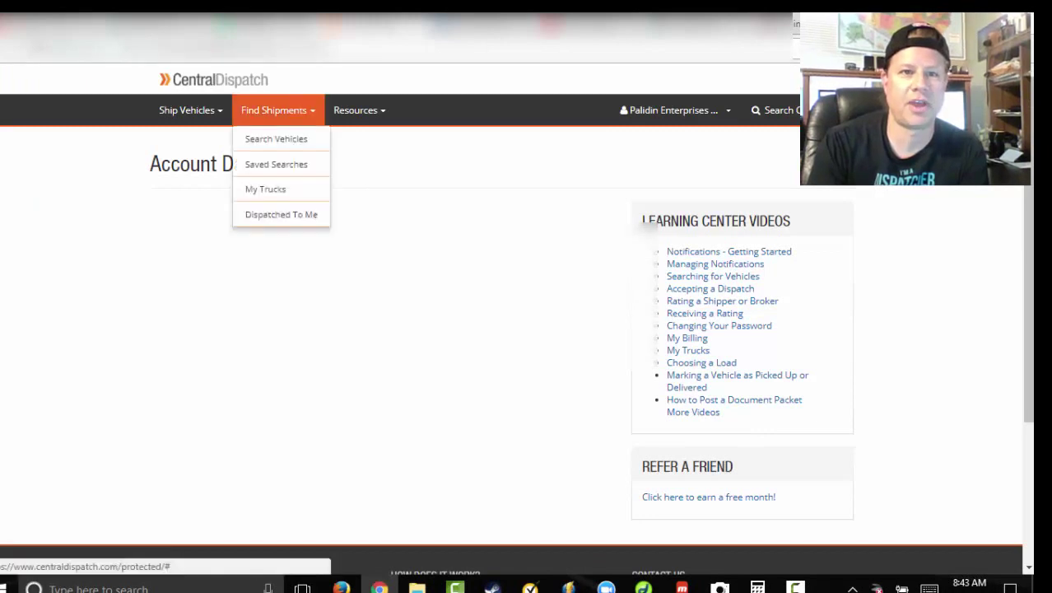
click(280, 214)
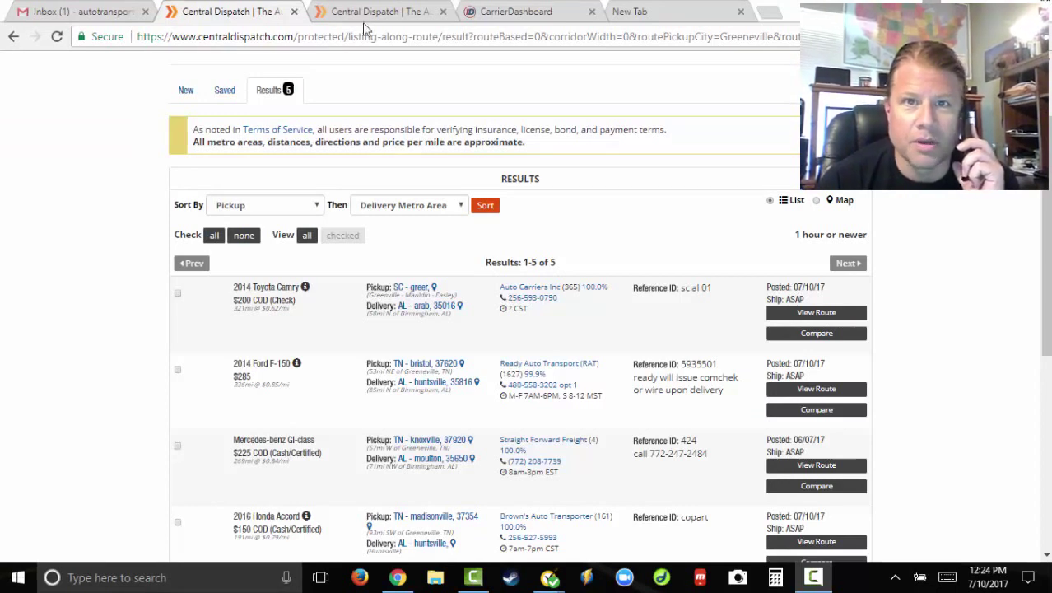
Refresh the 1Dispatch dashboard and check the pending Bristol, TN to Huntsville, AL offer alongside the Central Dispatch load results.
click(501, 12)
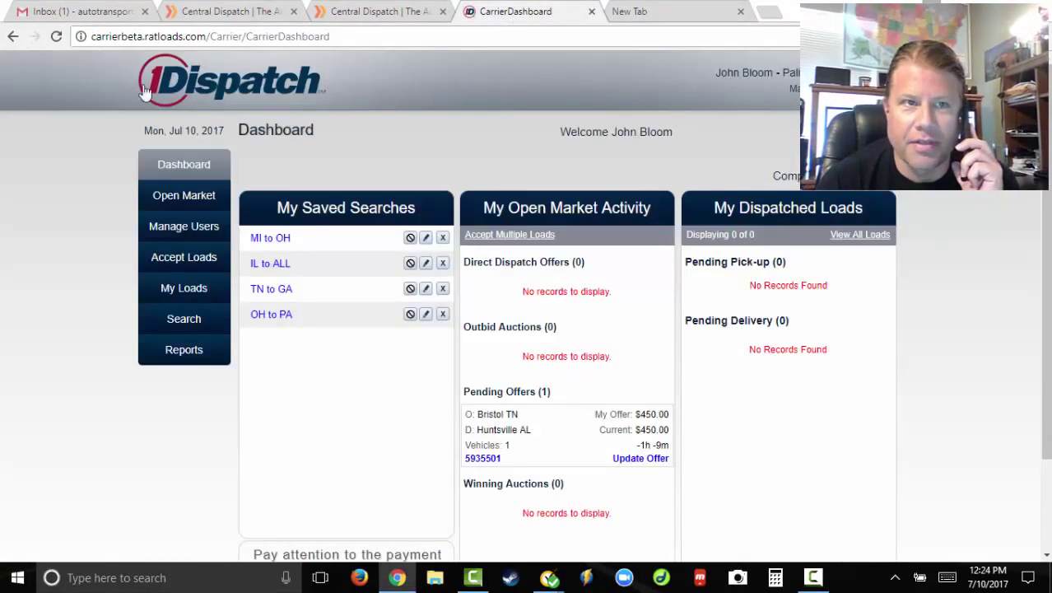
click(56, 37)
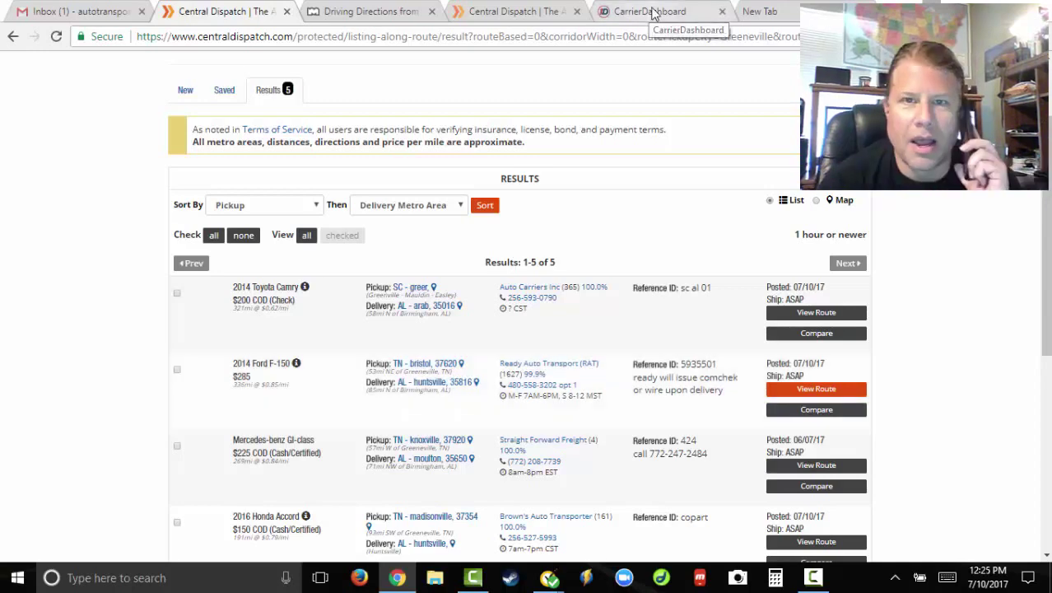
click(625, 12)
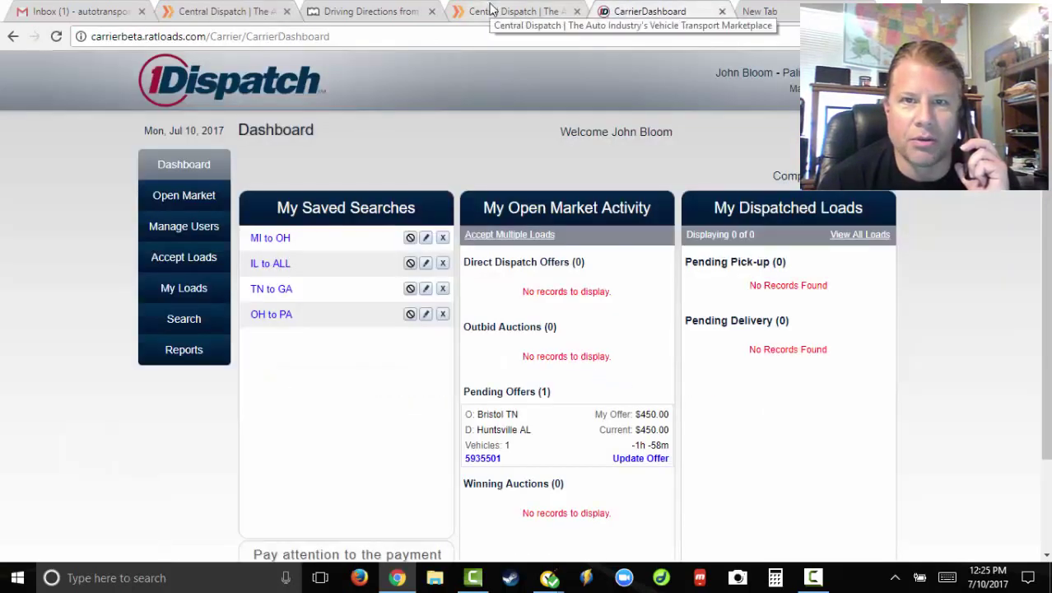
click(491, 10)
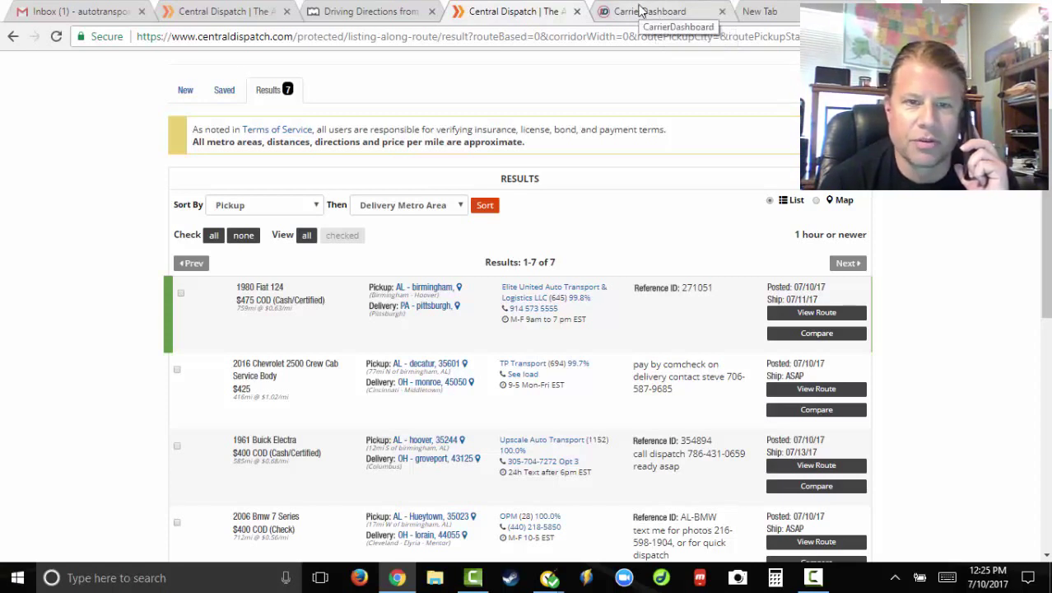
click(247, 12)
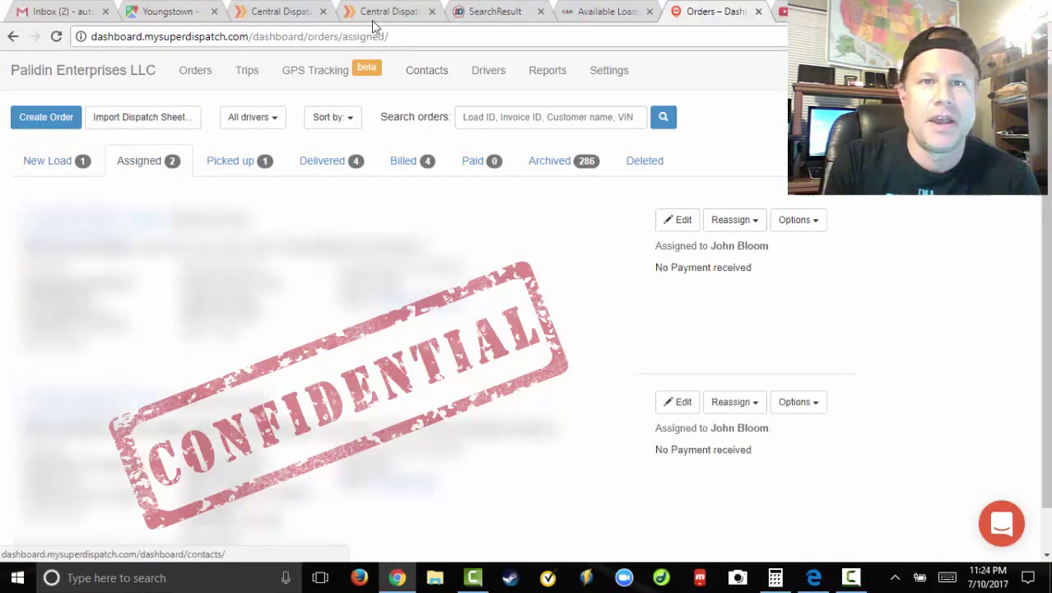
Check the new loads in the Super Dispatch orders, and open the 1Dispatch dashboard to review the dispatched loads.
click(490, 13)
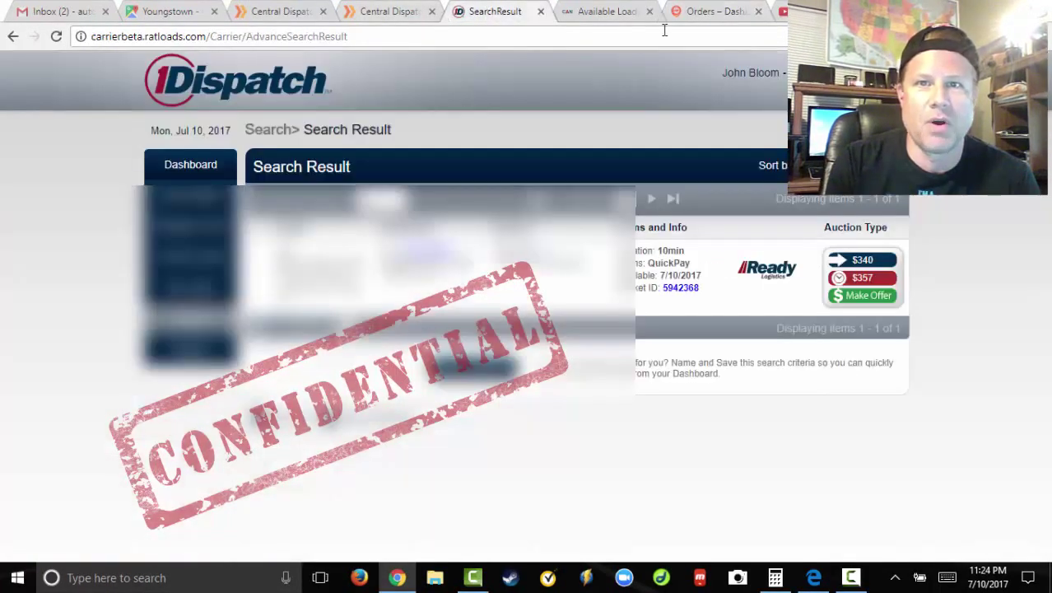
click(713, 12)
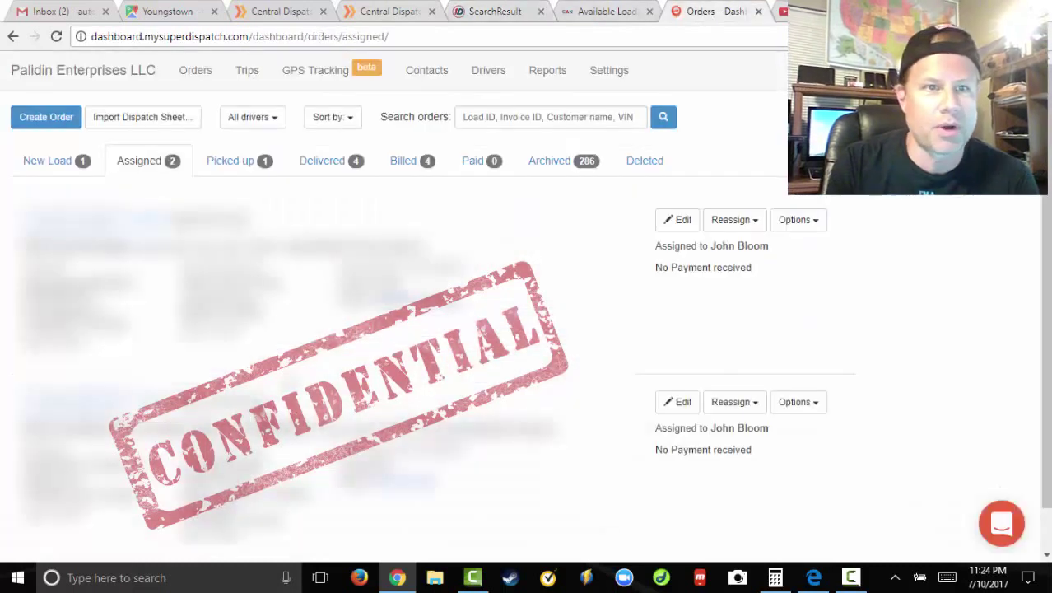
click(51, 160)
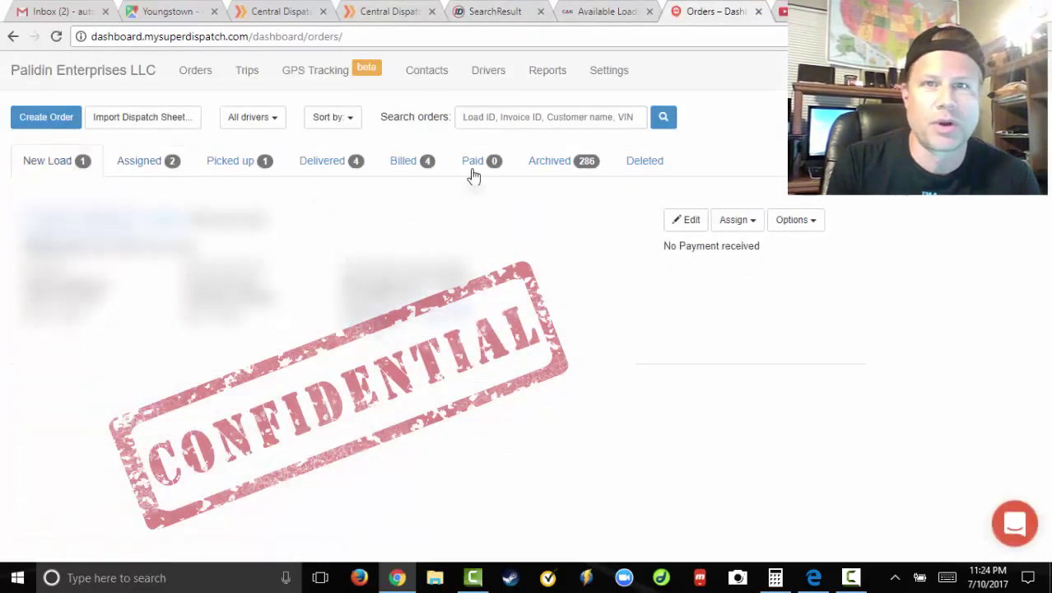
click(498, 11)
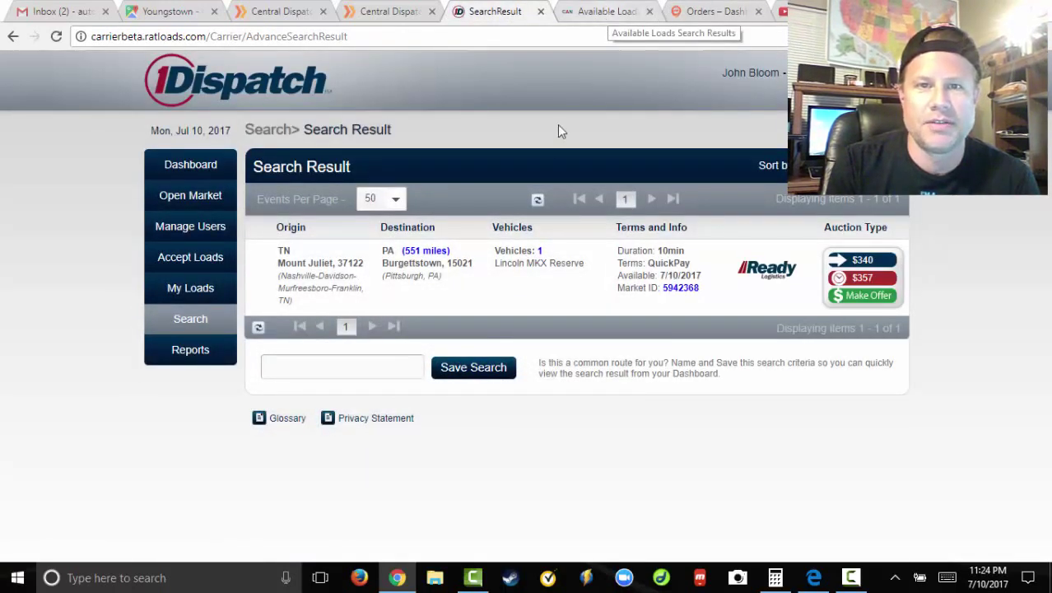
click(192, 165)
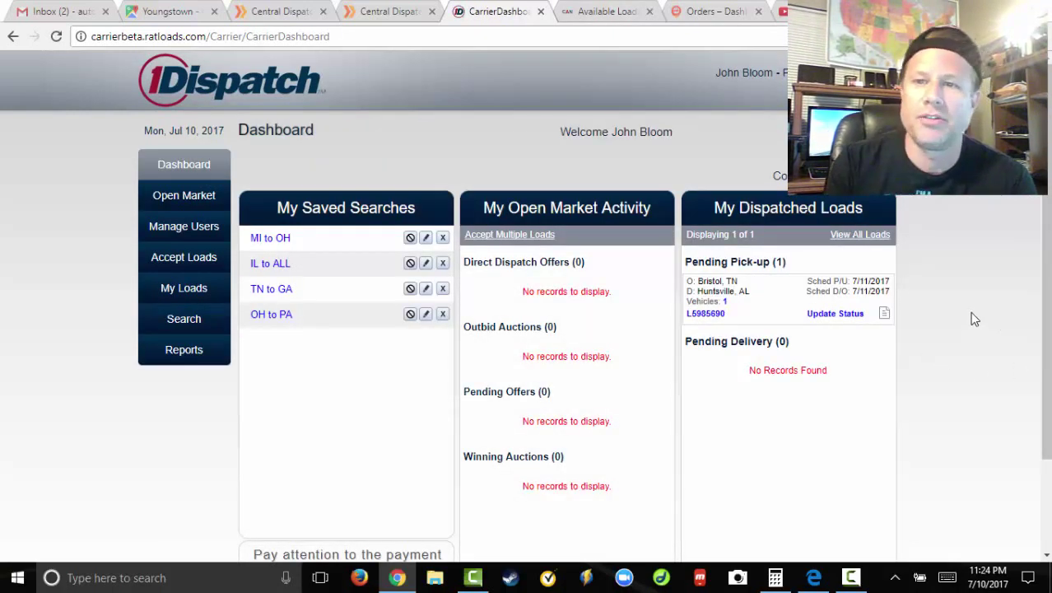
Download the Transport Order PDF from the documents of the pending Bristol, TN to Huntsville, AL load.
click(885, 315)
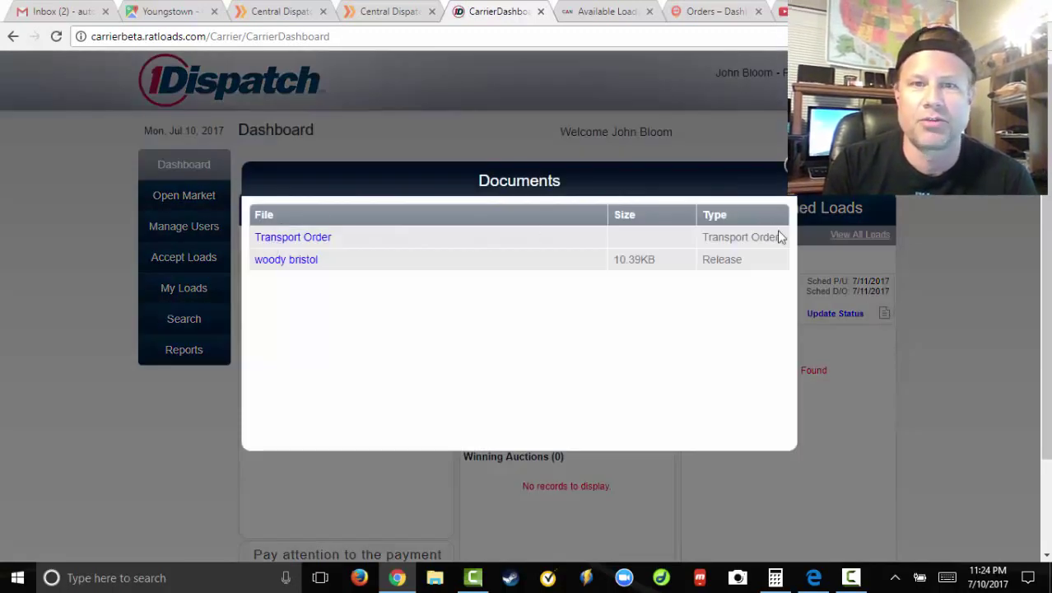
click(325, 247)
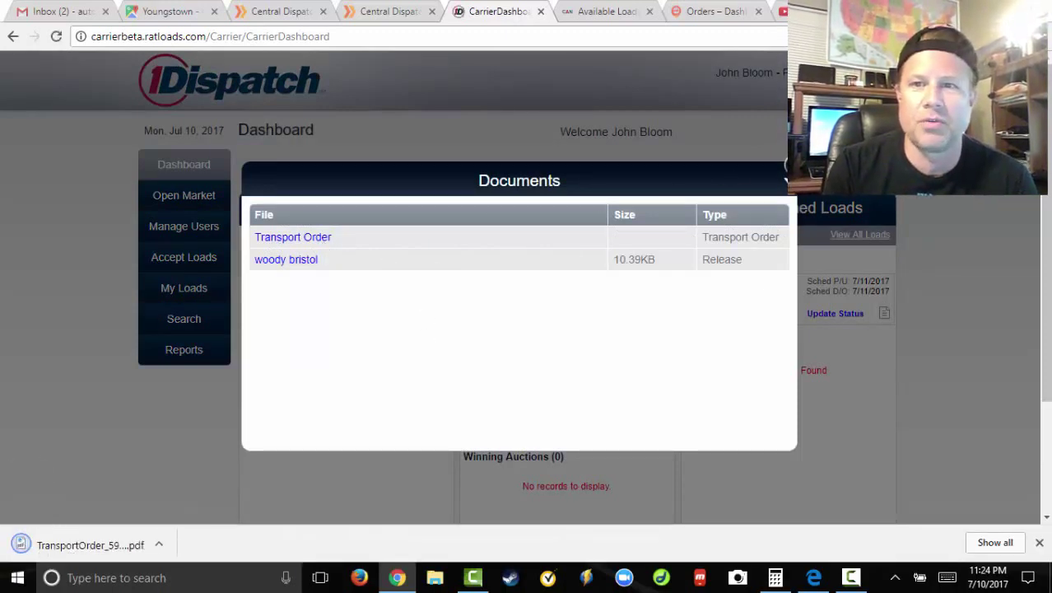
click(792, 170)
click(1039, 542)
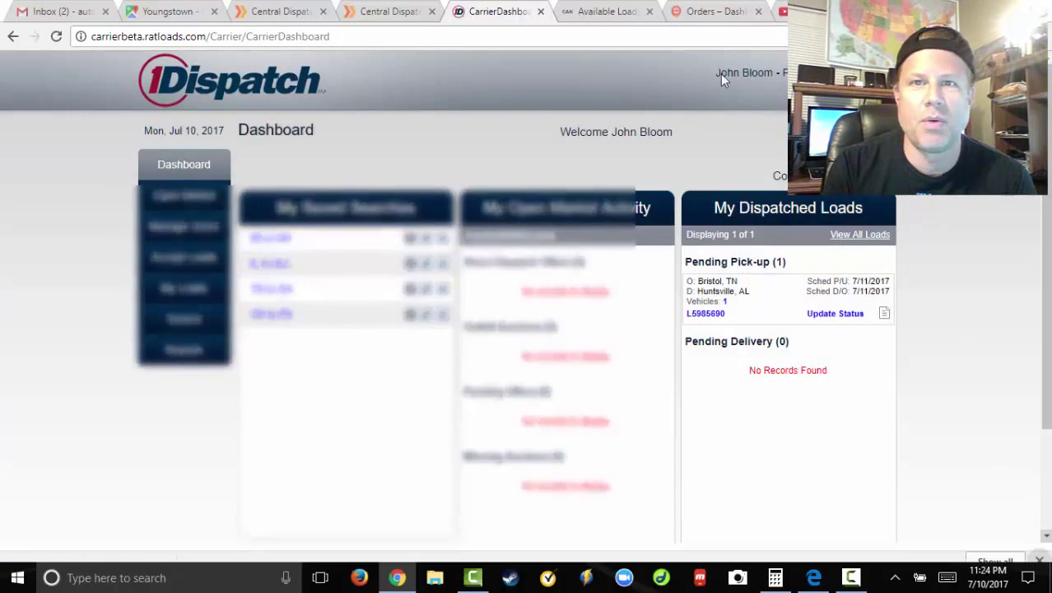
Switch to Super Dispatch, import the transport order PDF from the Desktop as a new order, and review its pickup, delivery and vehicle details.
click(718, 12)
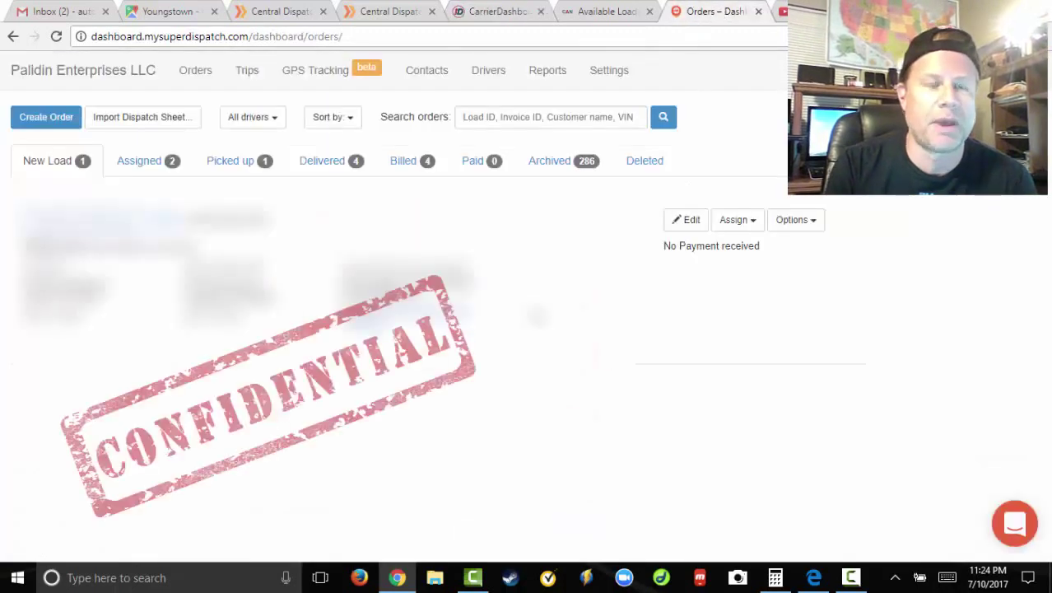
click(137, 118)
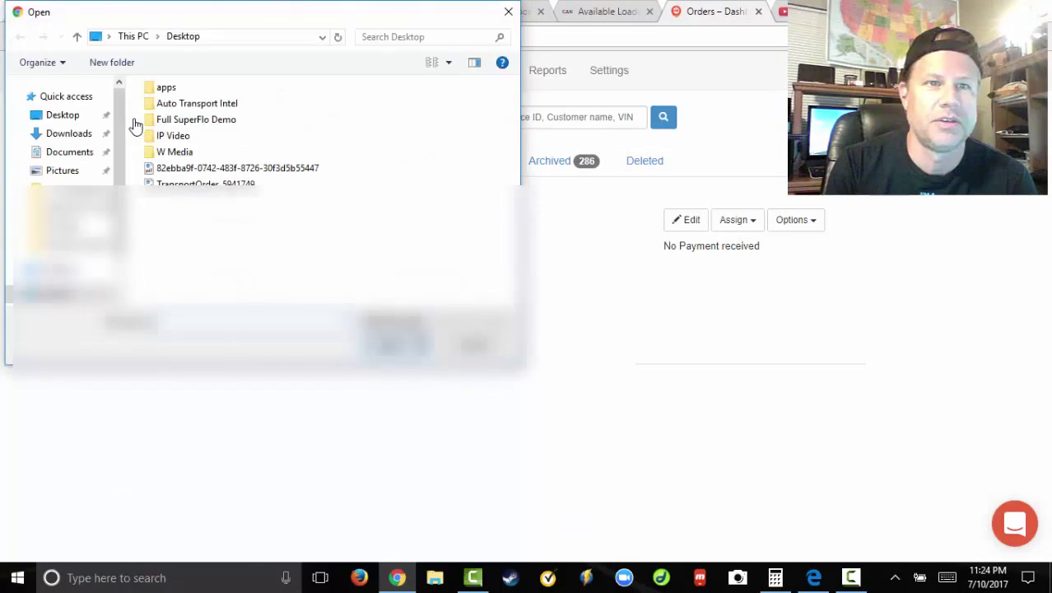
click(228, 186)
click(399, 348)
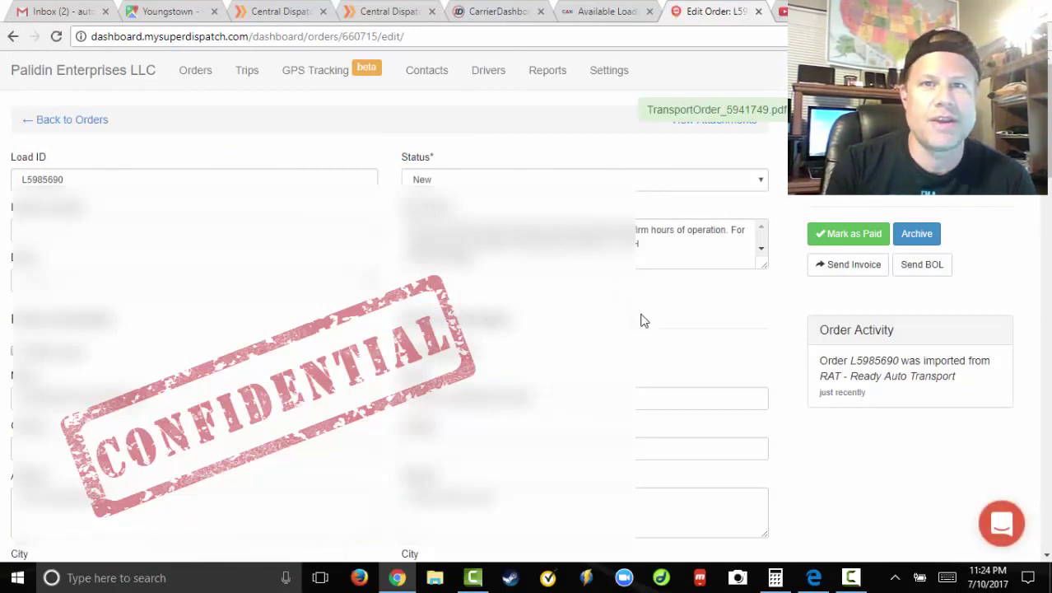
scroll(591, 353, down, 3)
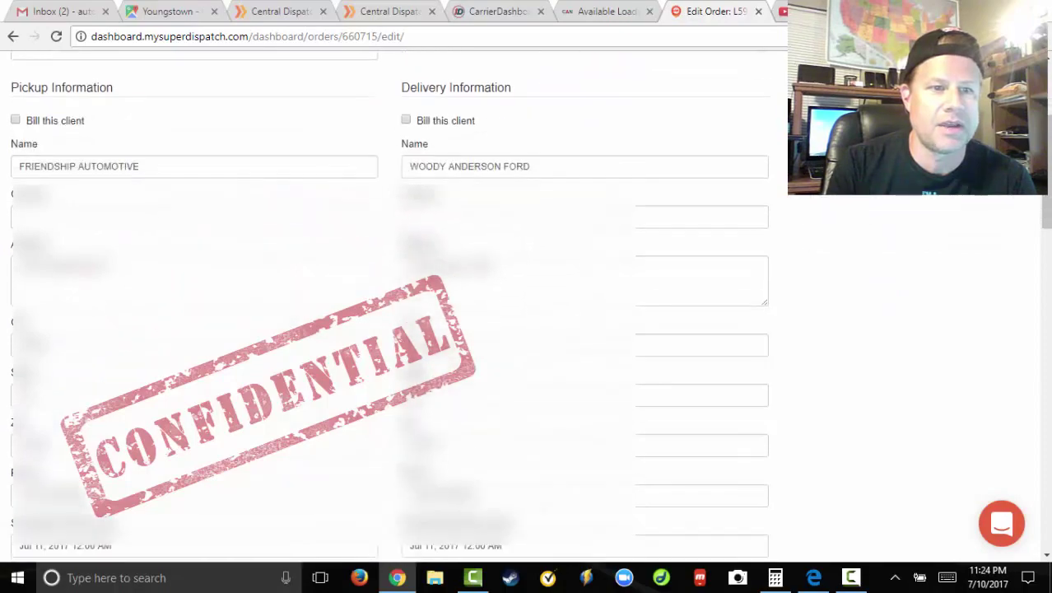
scroll(592, 352, down, 5)
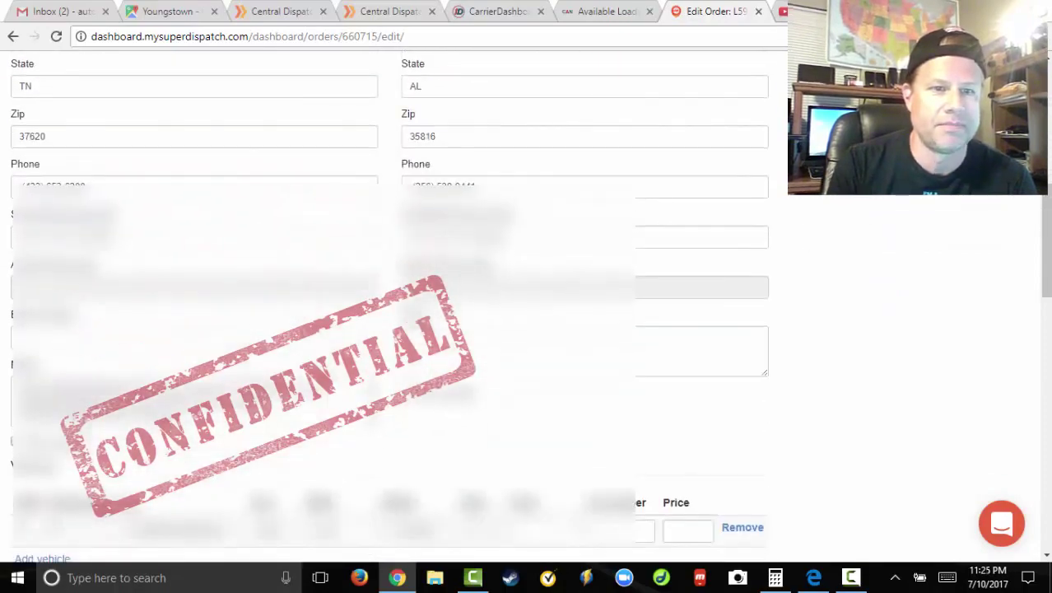